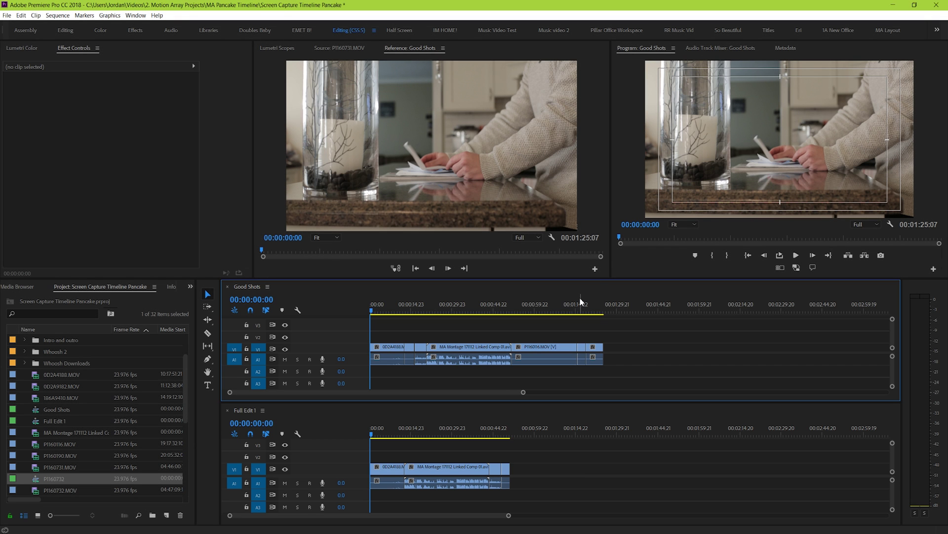
Try carrying P1160116.MOV and the clips after it out of Good Shots, then close the Full Edit 1 timeline
{"action": "left_click", "coordinate": [594, 311]}
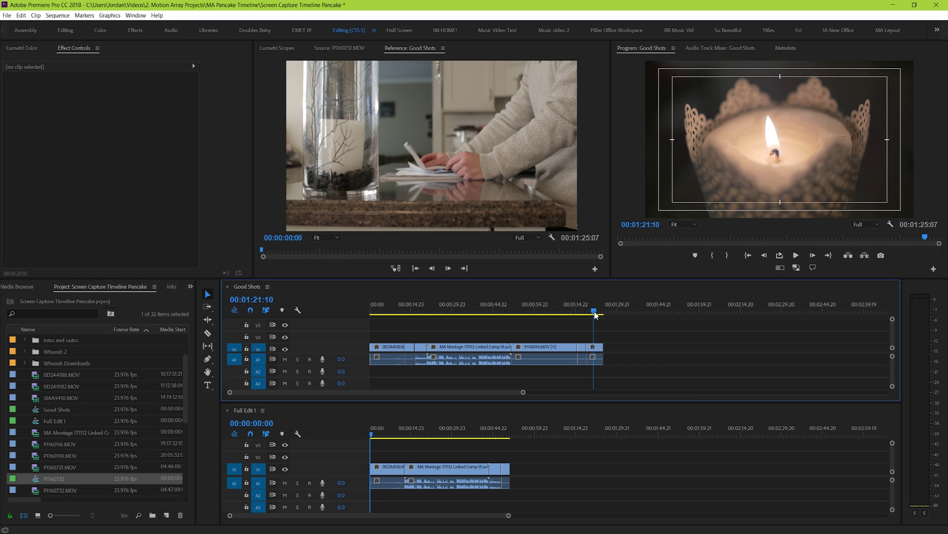
{"action": "left_click_drag", "start_coordinate": [595, 315], "coordinate": [584, 311]}
{"action": "left_click_drag", "start_coordinate": [610, 340], "coordinate": [658, 435]}
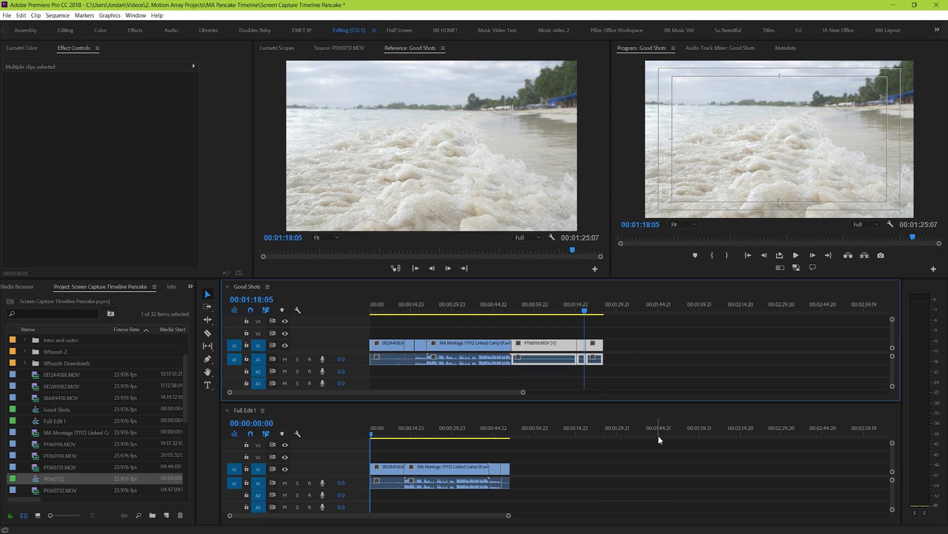
{"action": "left_click", "coordinate": [688, 350]}
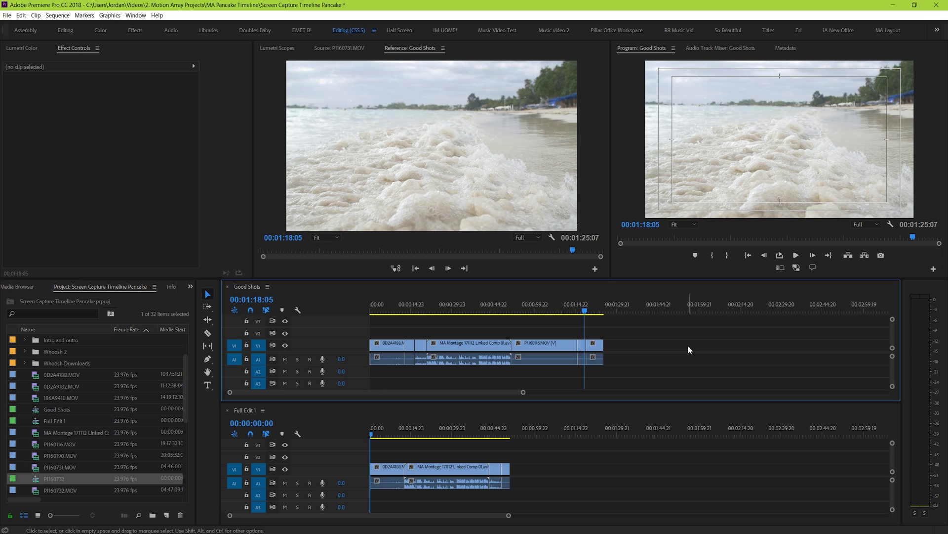
{"action": "left_click", "coordinate": [262, 410]}
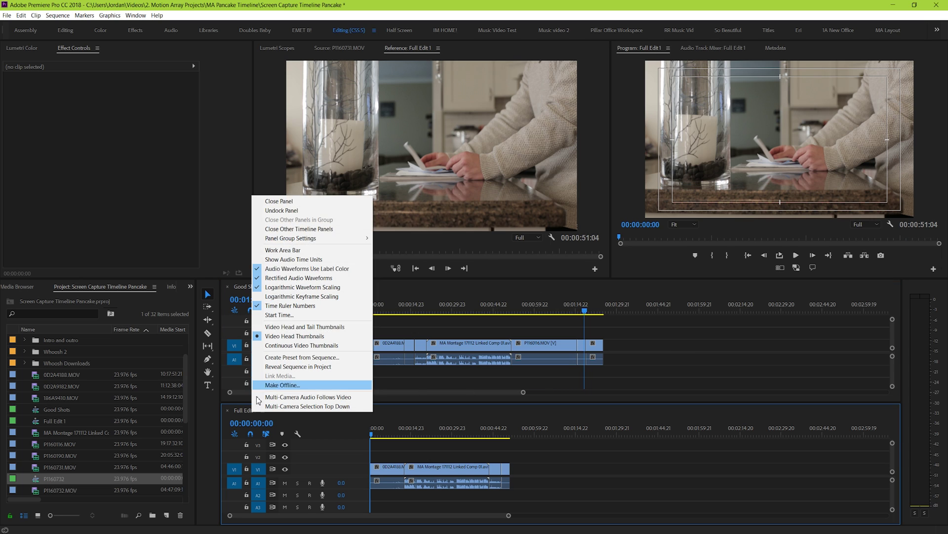
{"action": "left_click", "coordinate": [287, 205]}
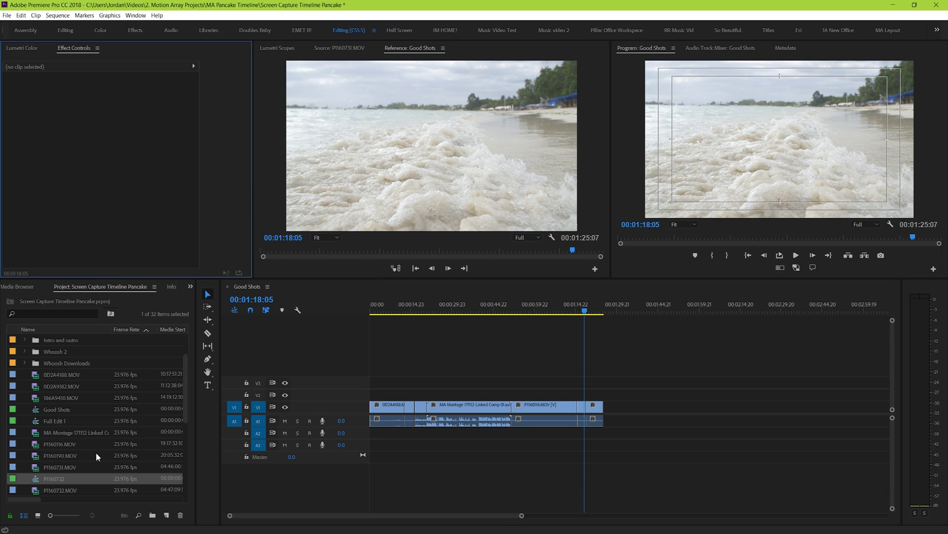
Duplicate the P1160732 sequence, delete the P1160732 Copy 01 duplicate, and reopen Good Shots
{"action": "scroll", "coordinate": [53, 466], "scroll_direction": "down", "scroll_amount": 1}
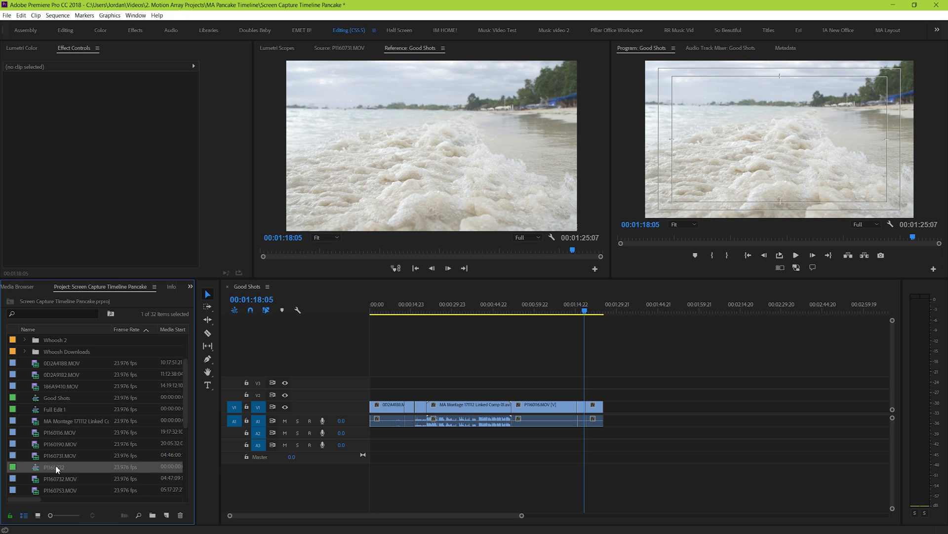
{"action": "right_click", "coordinate": [55, 466]}
{"action": "left_click", "coordinate": [131, 127]}
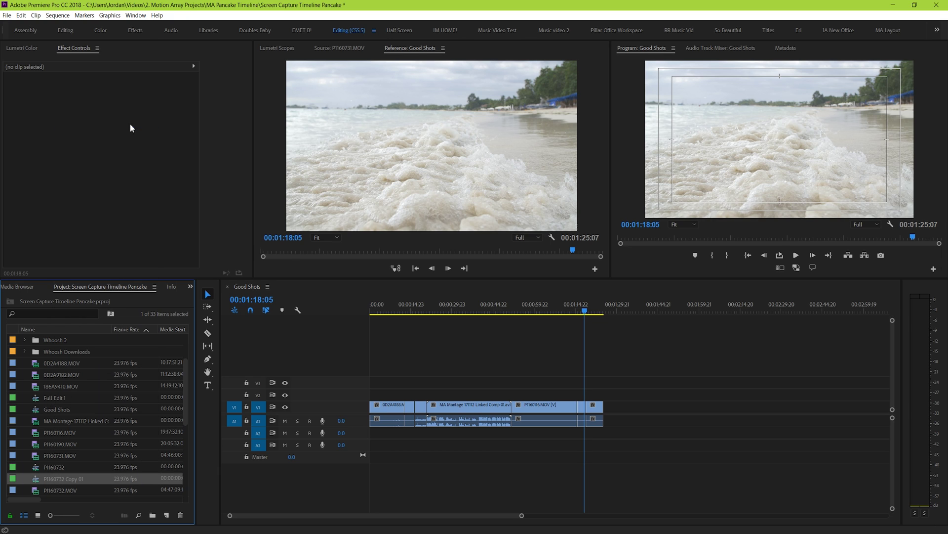
{"action": "key", "text": "Delete"}
{"action": "double_click", "coordinate": [59, 399]}
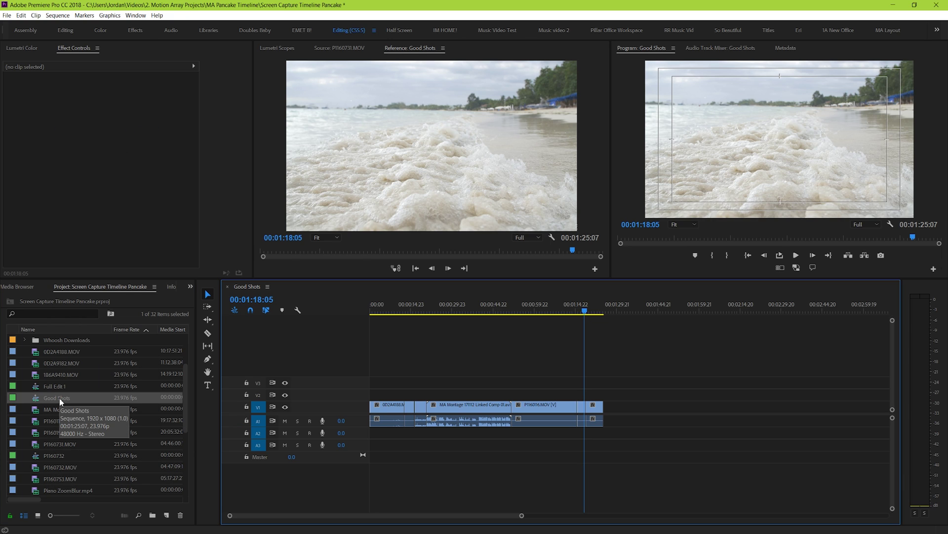
Reopen Full Edit 1 and dock its timeline beneath Good Shots
{"action": "double_click", "coordinate": [55, 385]}
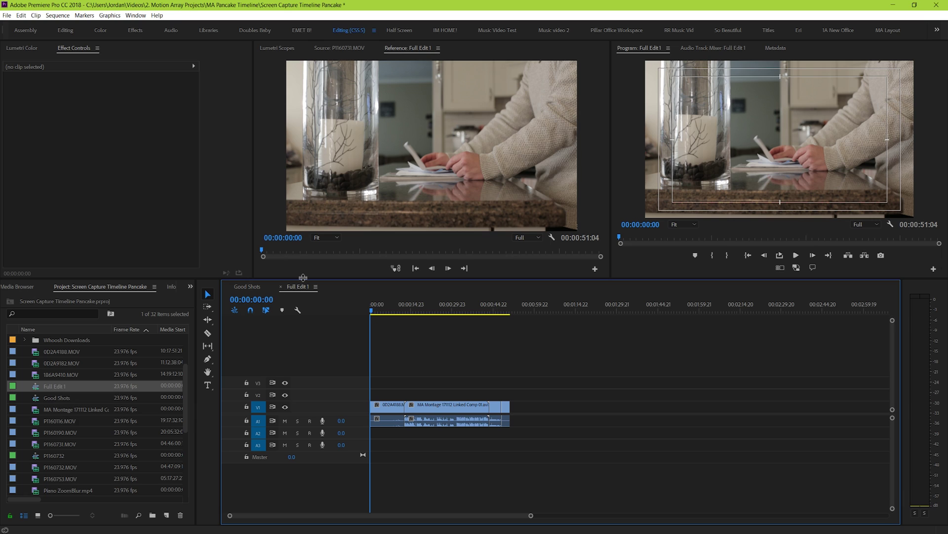
{"action": "left_click_drag", "start_coordinate": [316, 299], "coordinate": [684, 303]}
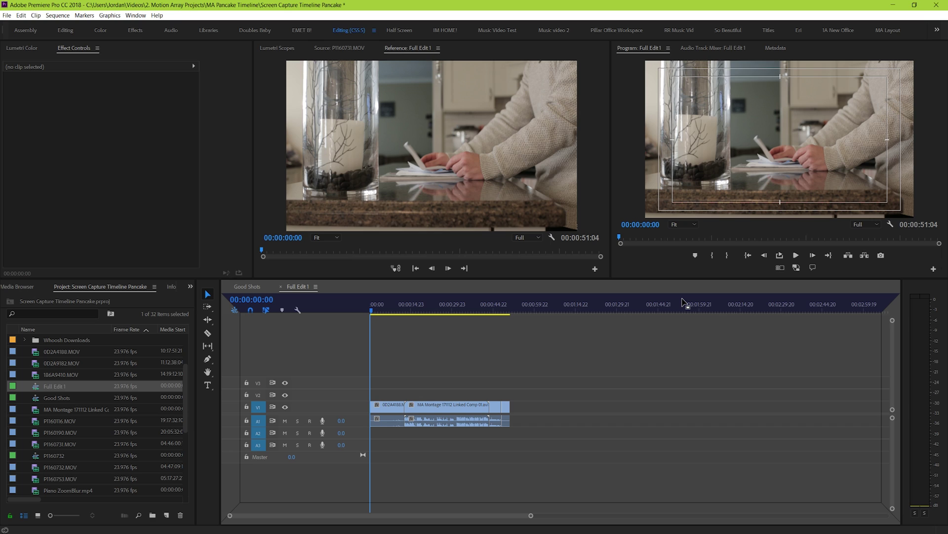
{"action": "left_click_drag", "start_coordinate": [684, 303], "coordinate": [657, 513]}
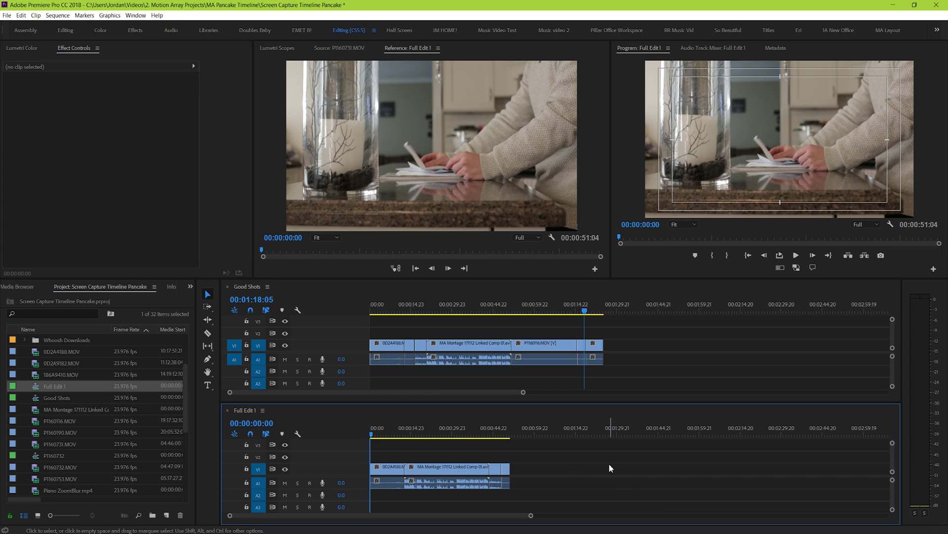
Drop P1160116.MOV into Full Edit 1 and undo it, then set playheads to 00:00:16:00 and 00:00:46:17
{"action": "left_click_drag", "start_coordinate": [548, 348], "coordinate": [727, 473]}
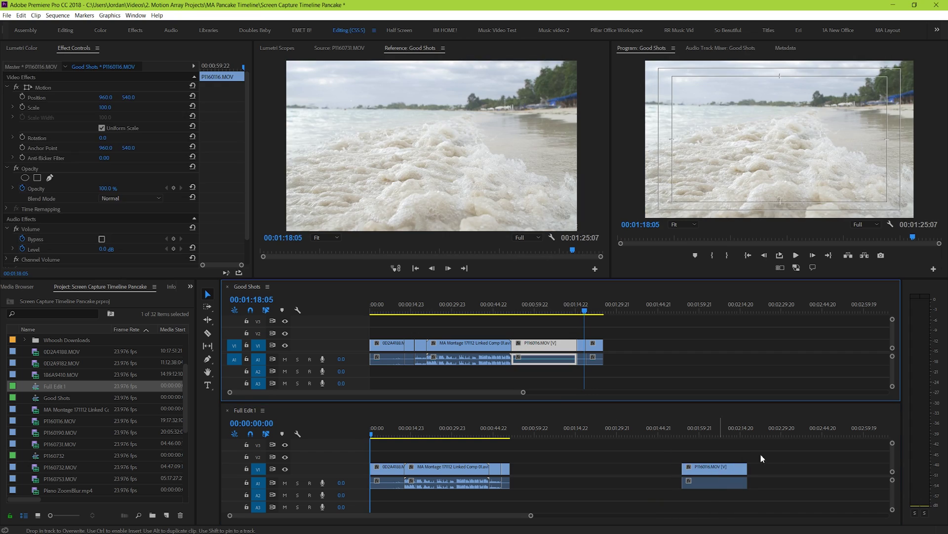
{"action": "key", "text": "ctrl+z"}
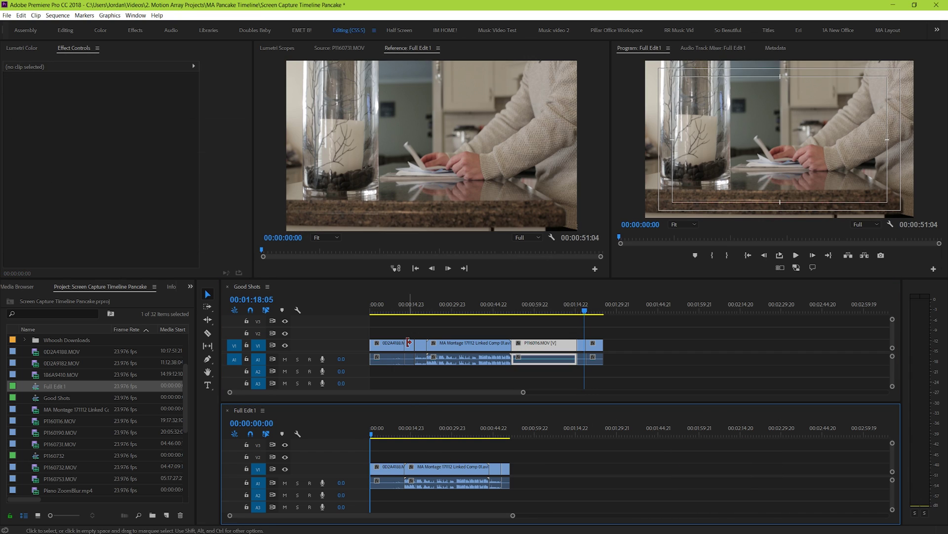
{"action": "mouse_move", "coordinate": [395, 307]}
{"action": "left_mouse_down"}
{"action": "mouse_move", "coordinate": [362, 310]}
{"action": "mouse_move", "coordinate": [413, 304]}
{"action": "left_mouse_up"}
{"action": "left_click_drag", "start_coordinate": [469, 434], "coordinate": [510, 434]}
{"action": "left_click", "coordinate": [499, 433]}
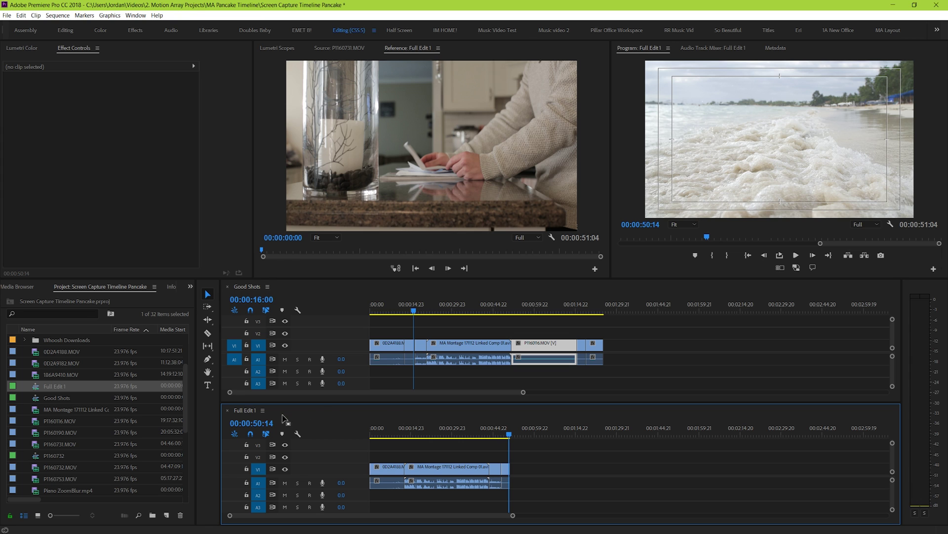
Close the Full Edit 1 timeline and delete every clip from Good Shots
{"action": "right_click", "coordinate": [245, 409]}
{"action": "left_click", "coordinate": [294, 203]}
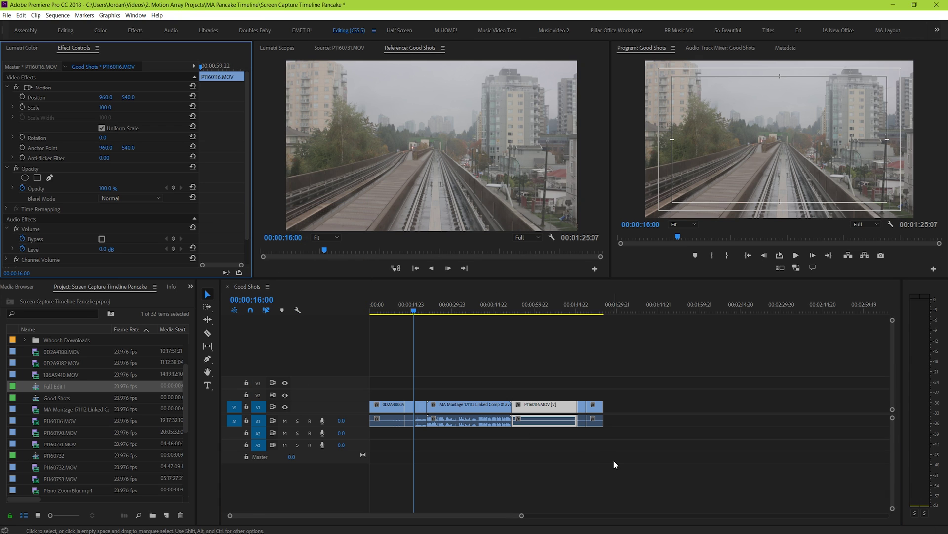
{"action": "key", "text": "ctrl+a"}
{"action": "key", "text": "Delete"}
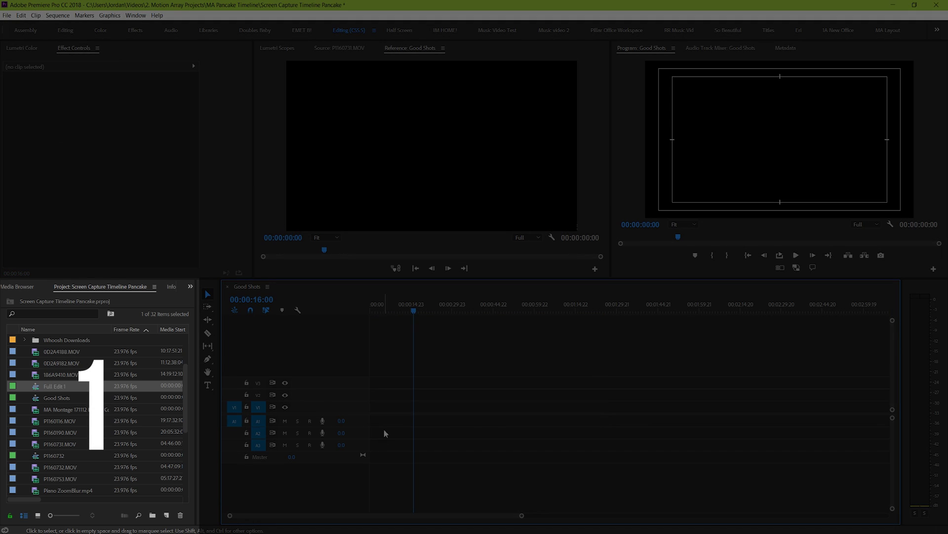
Place 0D2A4188.MOV from 10:17:54:21 at the start of Good Shots, then close that timeline
{"action": "double_click", "coordinate": [61, 352]}
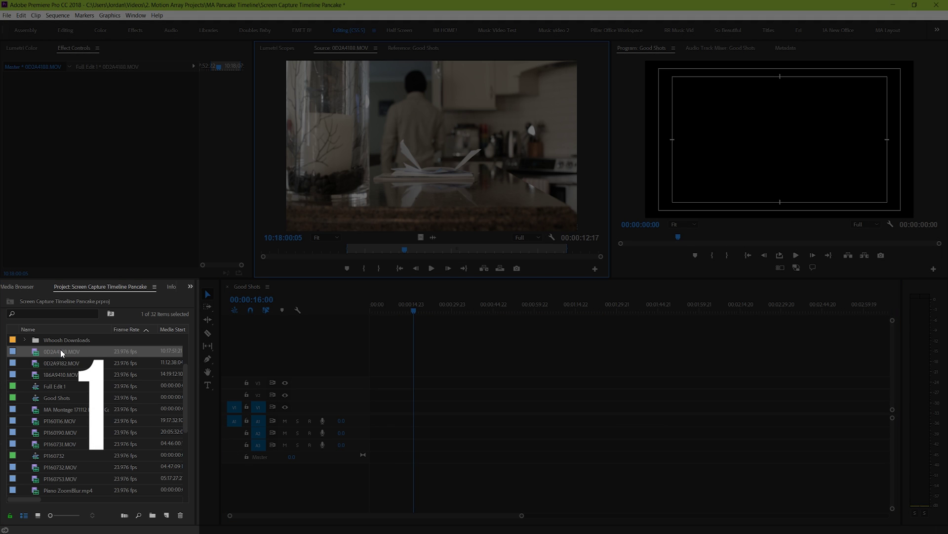
{"action": "left_click_drag", "start_coordinate": [345, 250], "coordinate": [312, 250]}
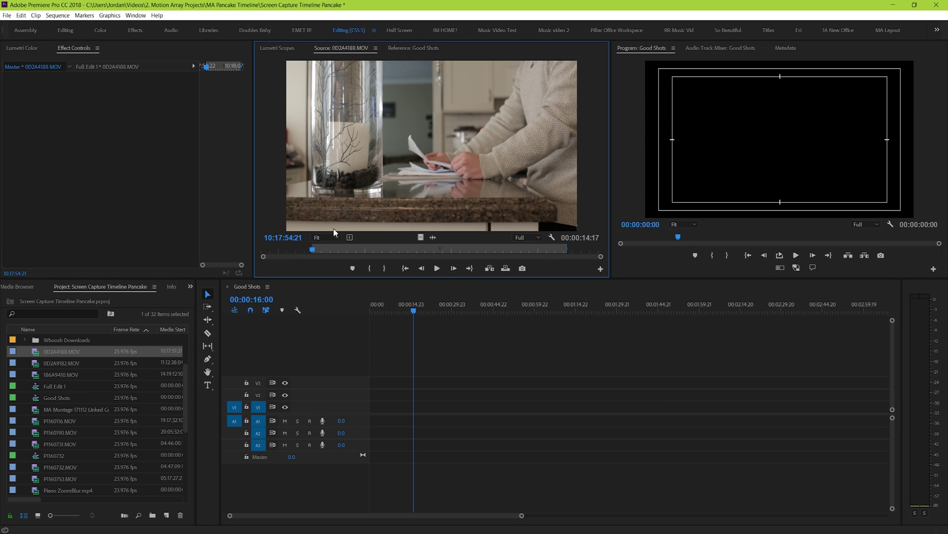
{"action": "left_click_drag", "start_coordinate": [421, 238], "coordinate": [375, 410]}
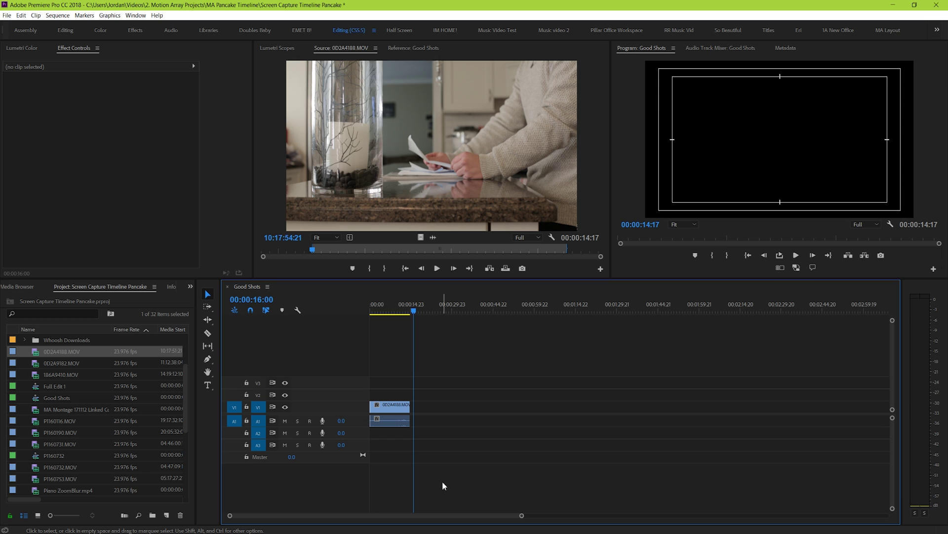
{"action": "left_click", "coordinate": [267, 287]}
{"action": "left_click", "coordinate": [262, 292]}
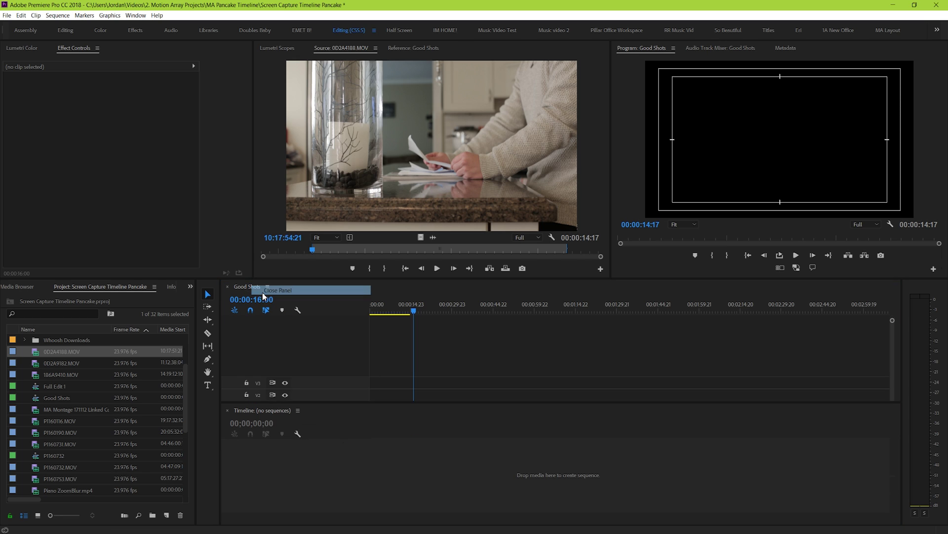
Create a new sequence from the nine clips 0D2A4188.MOV through P1160731.MOV and rename it 'Good Shots'
{"action": "left_click", "coordinate": [61, 447]}
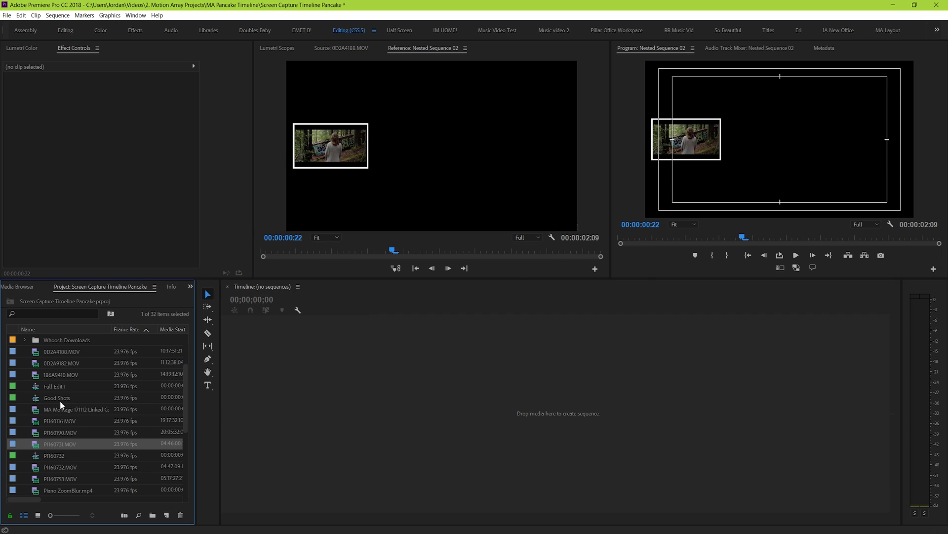
{"action": "left_click", "coordinate": [58, 351], "text": "shift"}
{"action": "left_click_drag", "start_coordinate": [59, 354], "coordinate": [310, 393]}
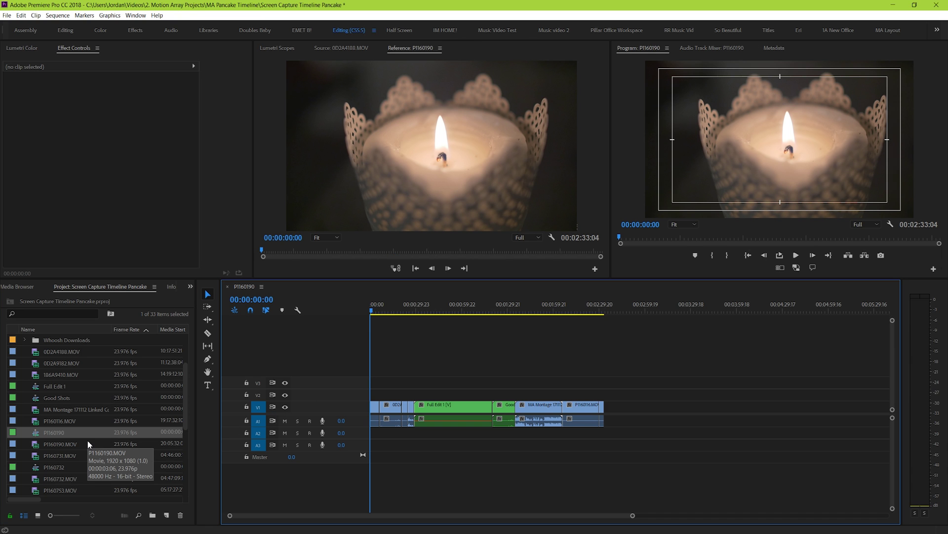
{"action": "left_click", "coordinate": [53, 433]}
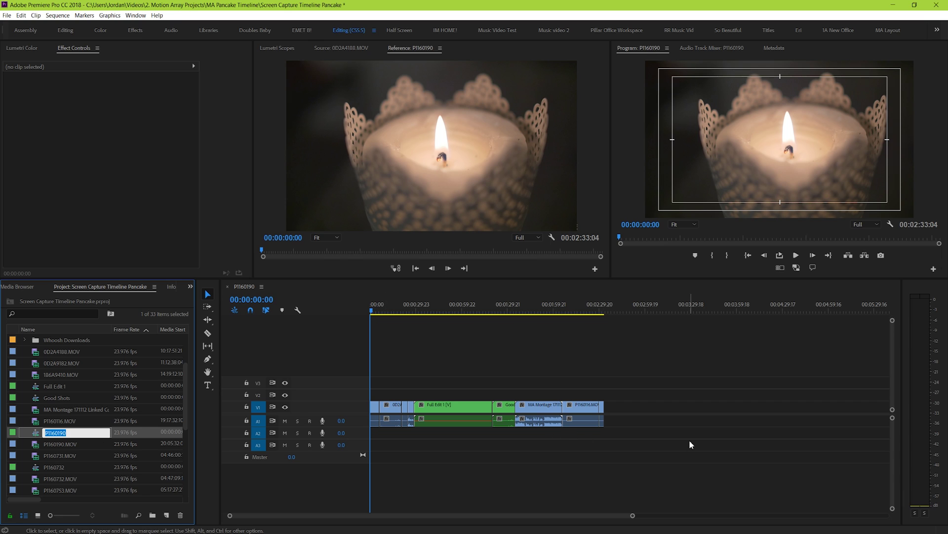
{"action": "type", "text": "Good Shots"}
{"action": "key", "text": "Tab"}
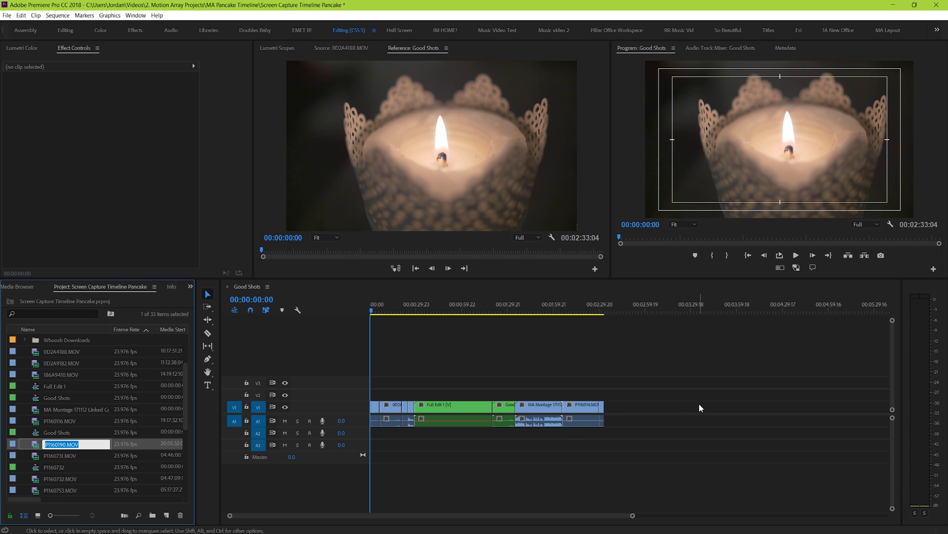
Duplicate the Good Shots sequence, name the copy 'Full Edit 1', and open it in the timeline
{"action": "left_click", "coordinate": [675, 355]}
{"action": "left_click", "coordinate": [64, 432]}
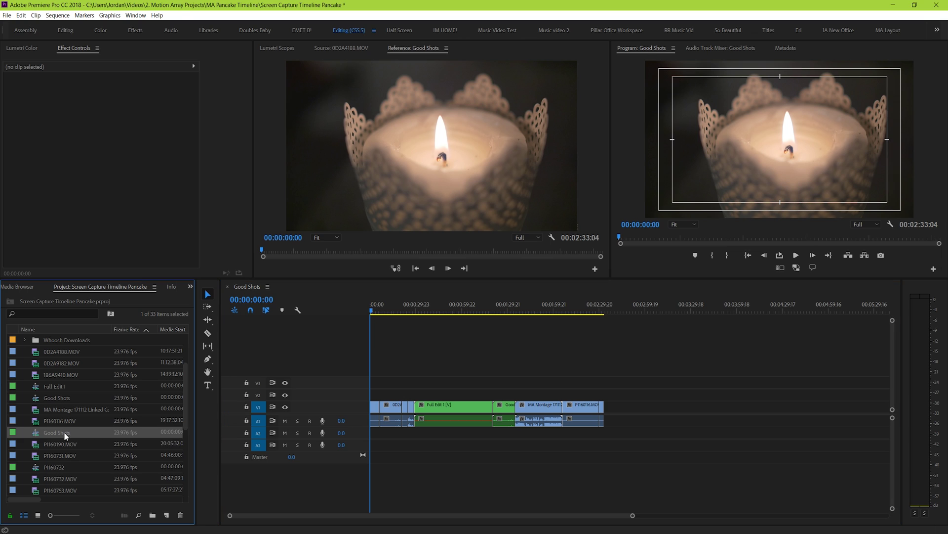
{"action": "right_click", "coordinate": [64, 432]}
{"action": "left_click", "coordinate": [92, 90]}
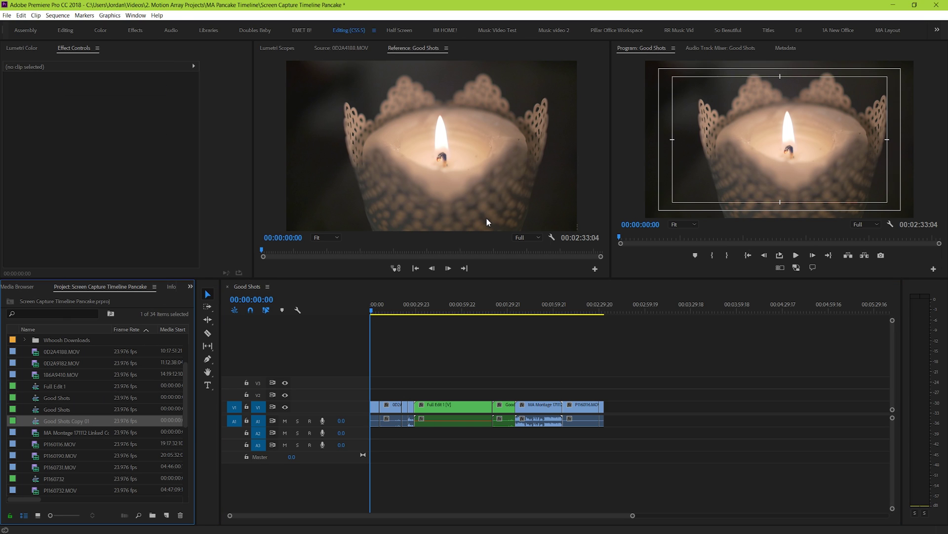
{"action": "key", "text": "Return"}
{"action": "type", "text": "Full"}
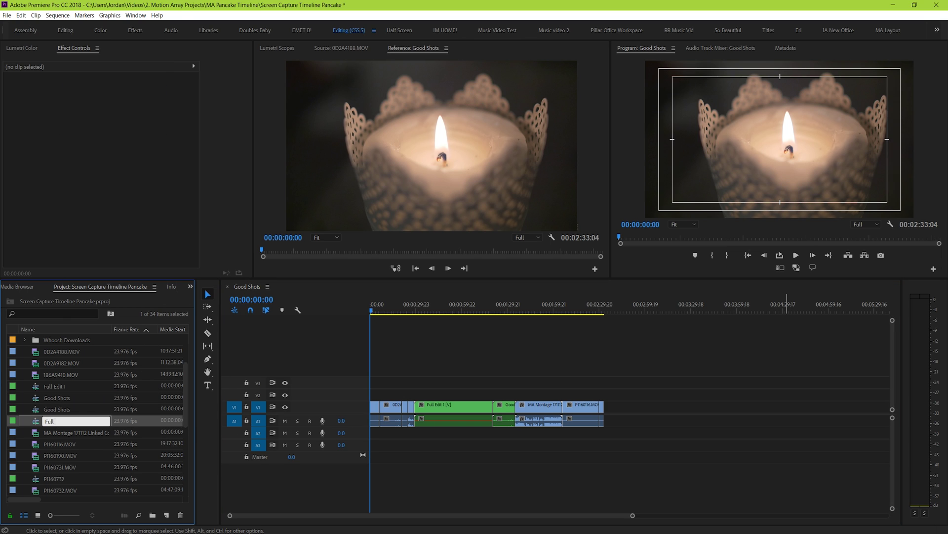
{"action": "type", "text": " Edit 1"}
{"action": "key", "text": "Return"}
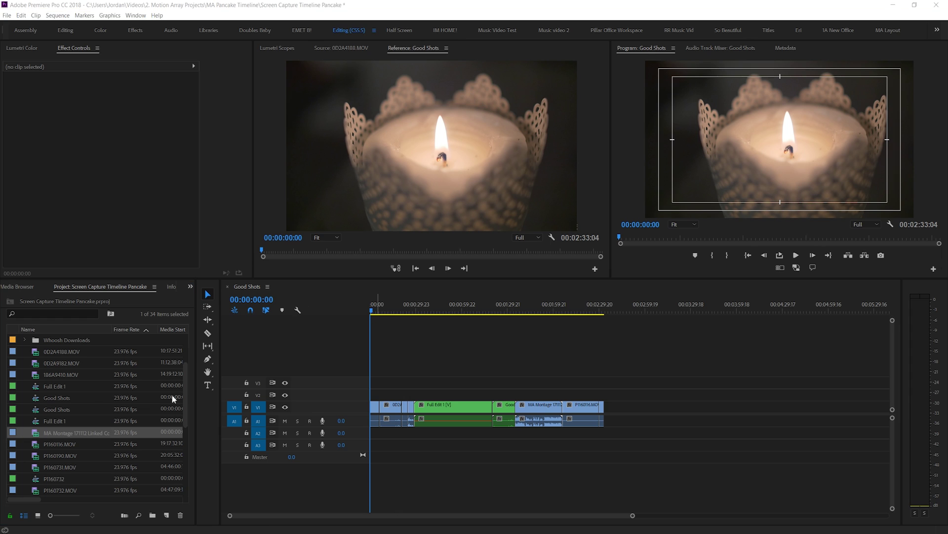
{"action": "double_click", "coordinate": [53, 420]}
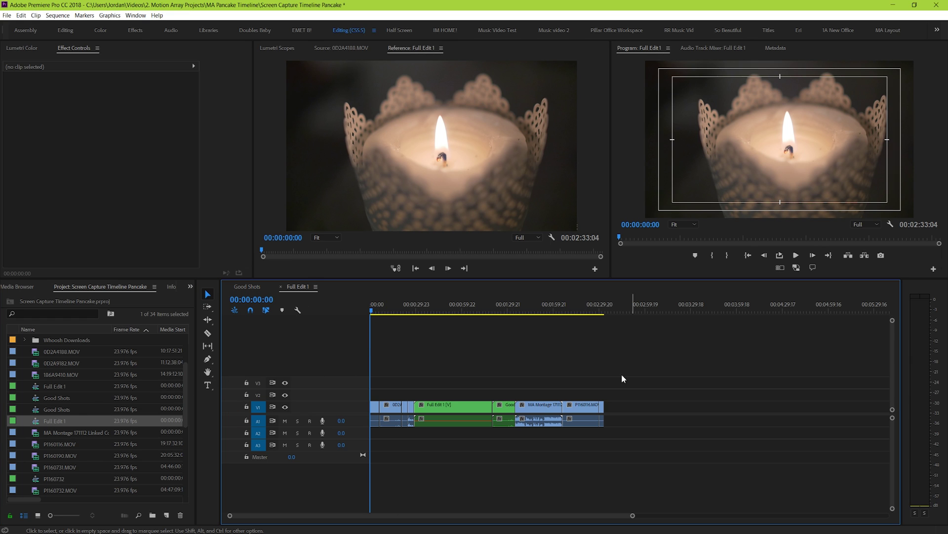
Empty Full Edit 1, stack it below Good Shots, and copy Good Shots clips including MA Montage into it
{"action": "left_click_drag", "start_coordinate": [704, 354], "coordinate": [361, 450]}
{"action": "key", "text": "Delete"}
{"action": "left_click_drag", "start_coordinate": [302, 291], "coordinate": [341, 504]}
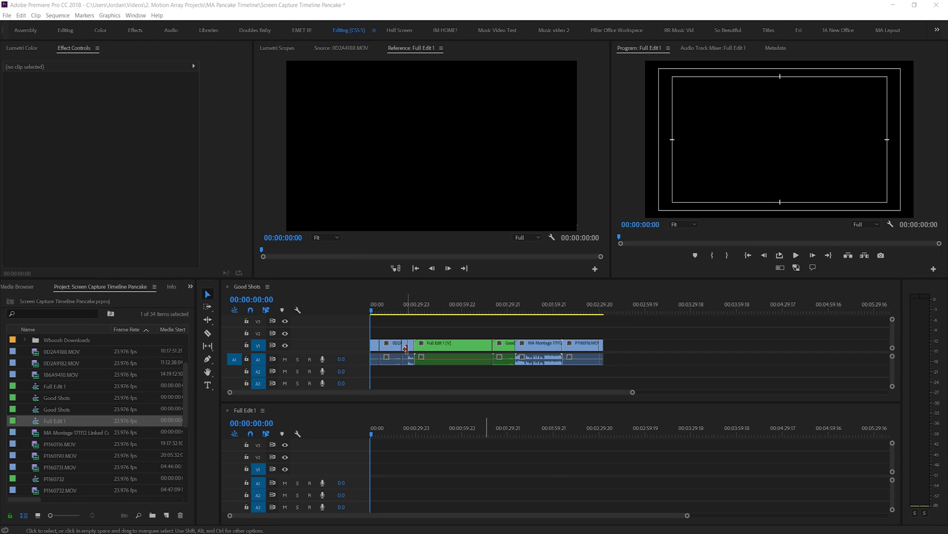
{"action": "left_click_drag", "start_coordinate": [405, 346], "coordinate": [395, 469]}
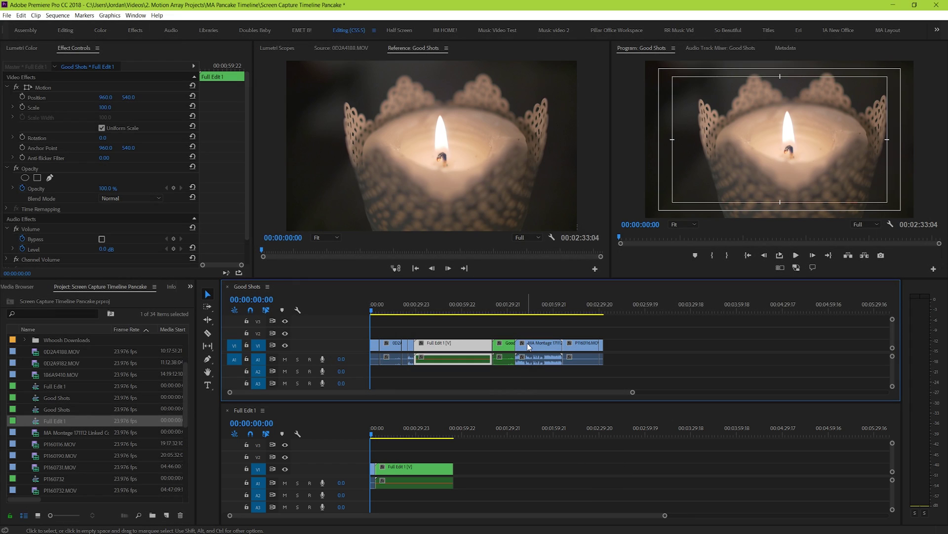
{"action": "left_click_drag", "start_coordinate": [527, 343], "coordinate": [468, 478]}
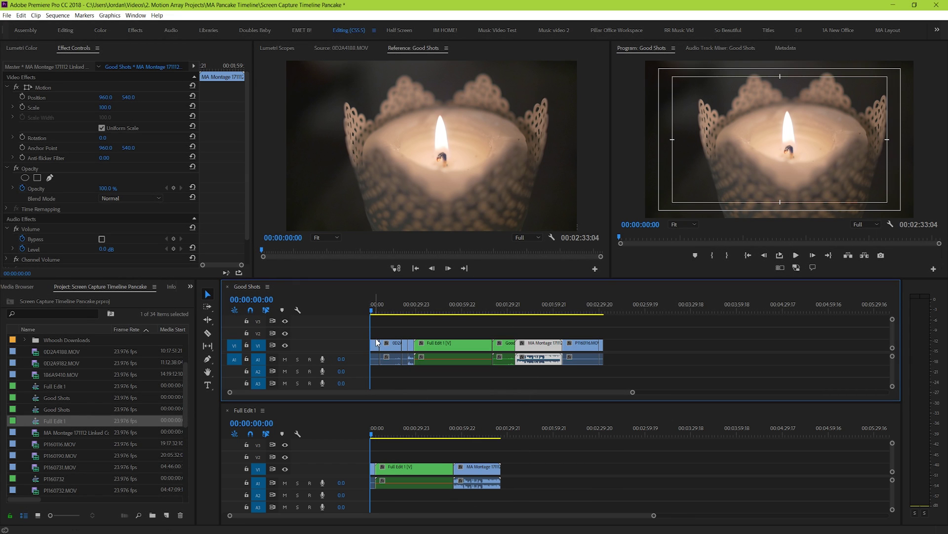
{"action": "left_click_drag", "start_coordinate": [585, 343], "coordinate": [492, 465]}
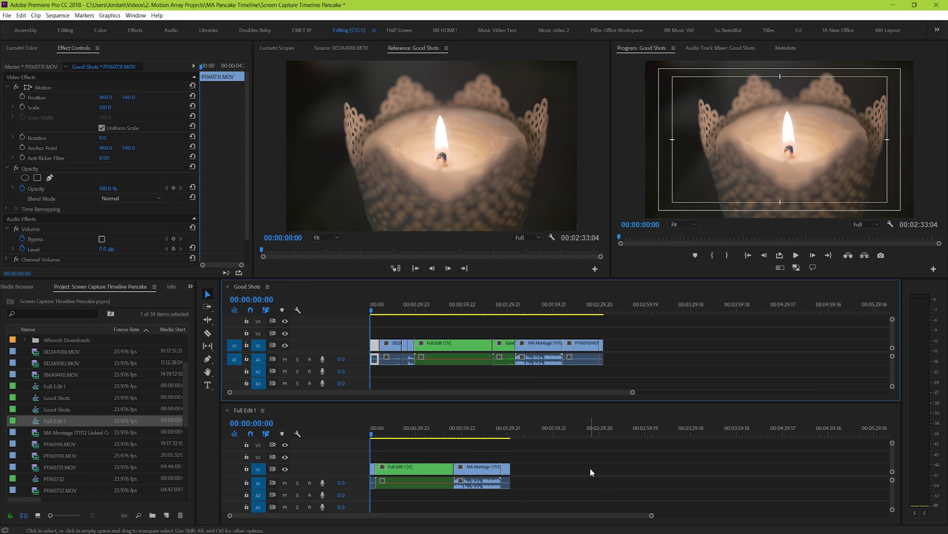
Open the P1160732 sequence, scrub through it, and close it again
{"action": "double_click", "coordinate": [48, 480]}
{"action": "left_click_drag", "start_coordinate": [716, 311], "coordinate": [861, 310]}
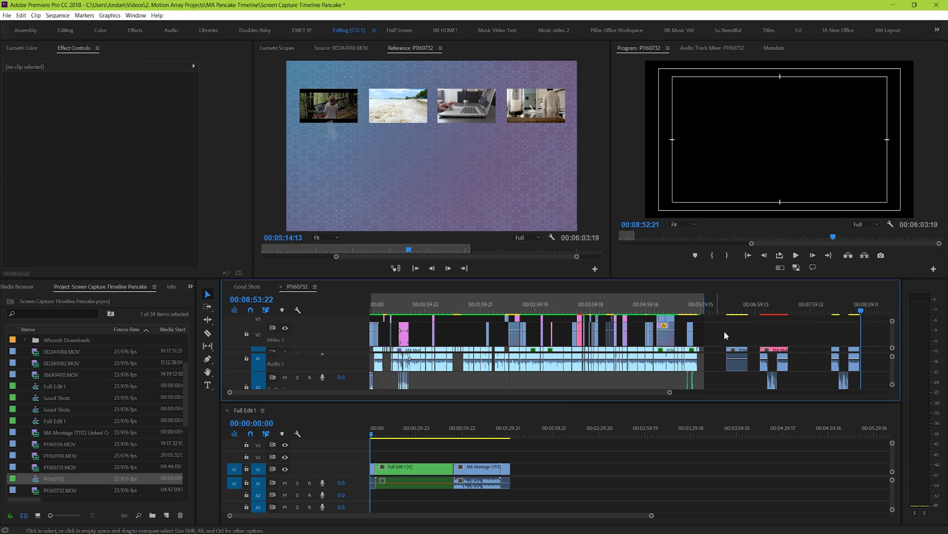
{"action": "right_click", "coordinate": [292, 289]}
{"action": "left_click", "coordinate": [306, 294]}
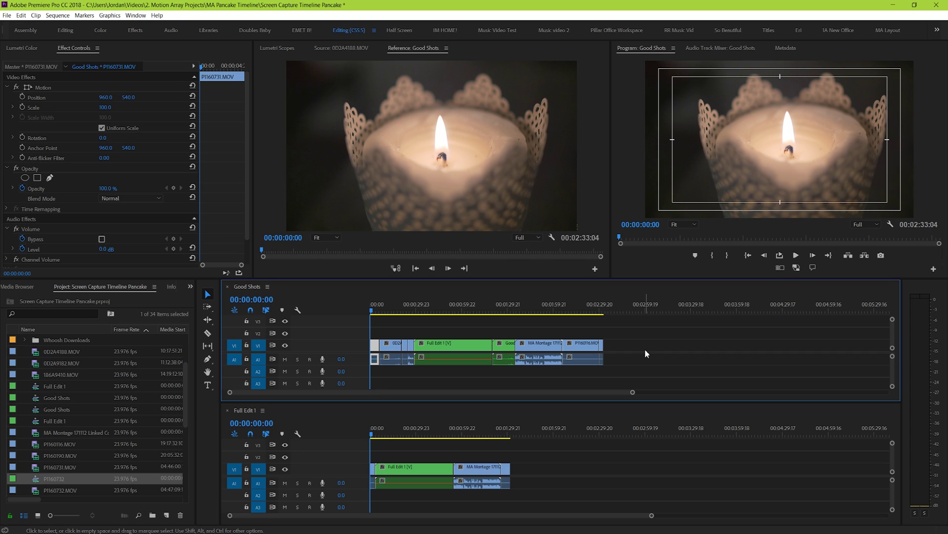
Copy the MA Montage and P1160116 clips into Full Edit 1, then undo and deselect them
{"action": "left_click_drag", "start_coordinate": [645, 337], "coordinate": [542, 357]}
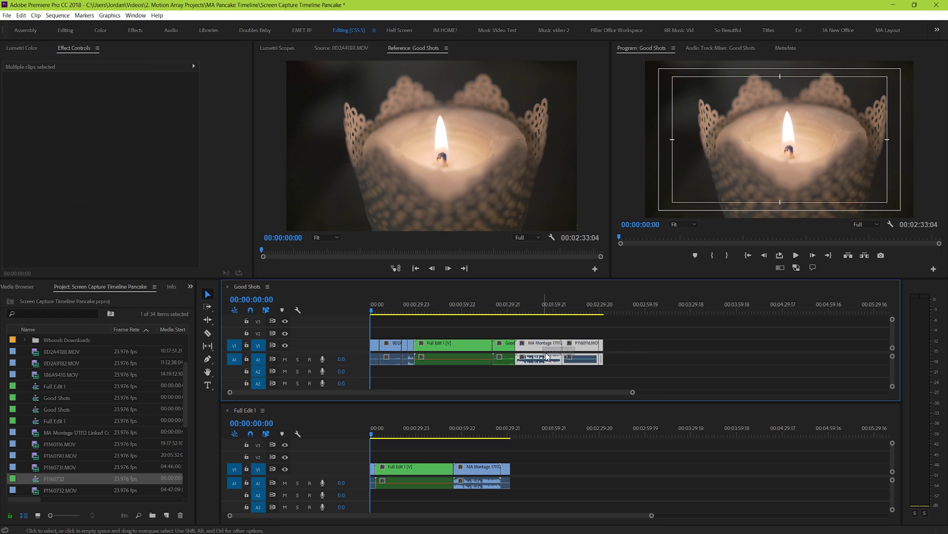
{"action": "left_click_drag", "start_coordinate": [547, 355], "coordinate": [602, 470]}
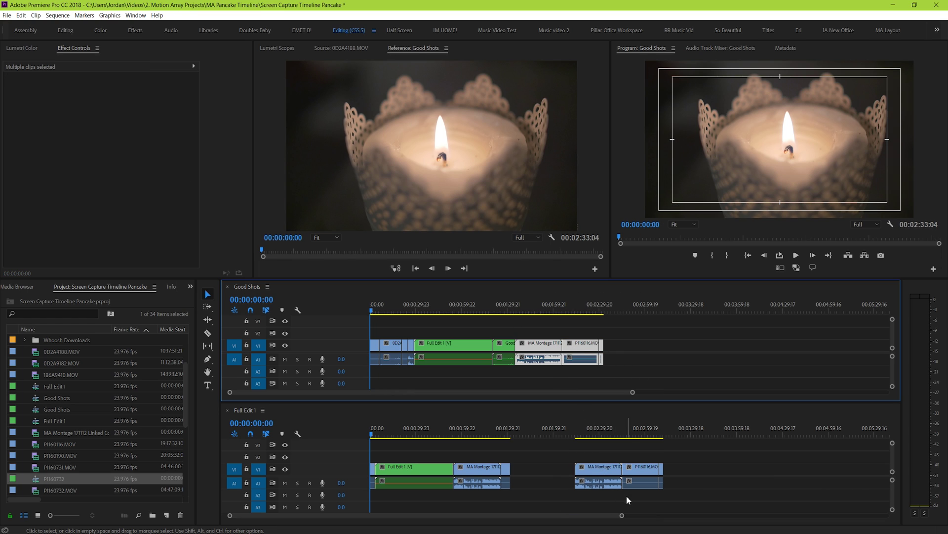
{"action": "key", "text": "ctrl+z"}
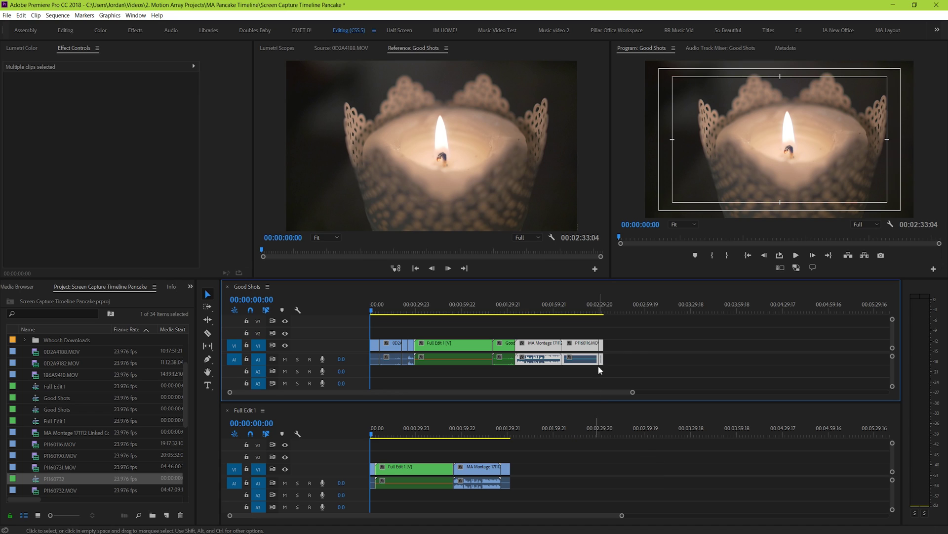
{"action": "left_click", "coordinate": [653, 337]}
Copy only MA Montage into Full Edit 1 near 00:01:59, restoring it in Good Shots after an accidental delete
{"action": "left_click", "coordinate": [530, 343]}
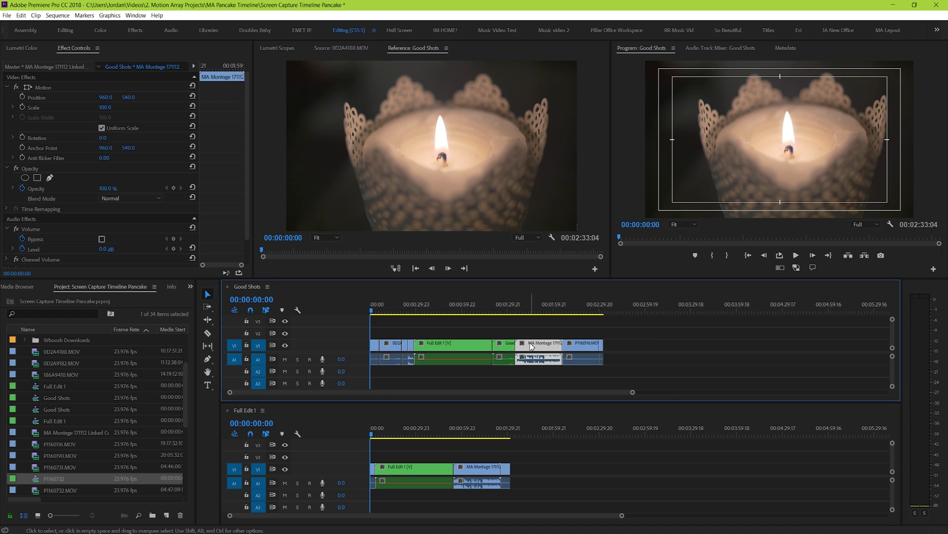
{"action": "left_click_drag", "start_coordinate": [531, 346], "coordinate": [555, 470]}
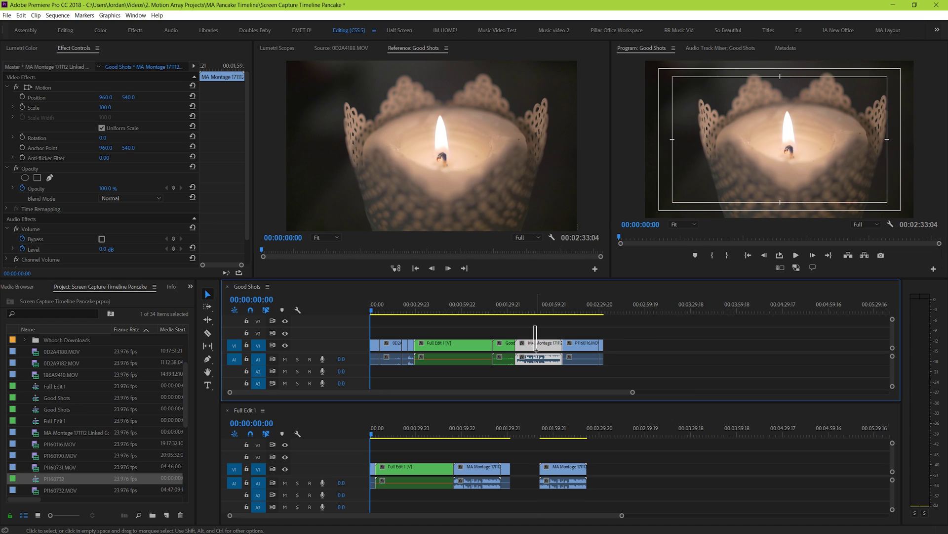
{"action": "key", "text": "Delete"}
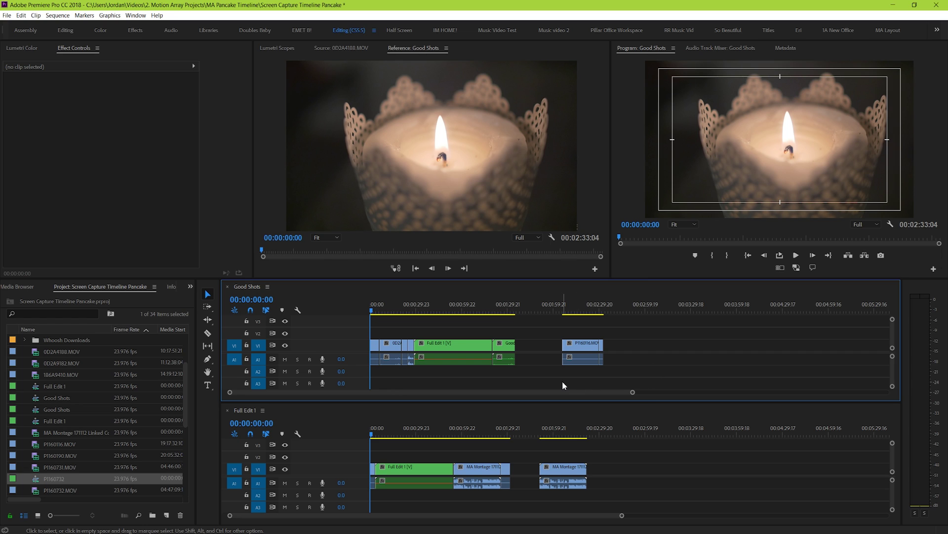
{"action": "key", "text": "ctrl+z"}
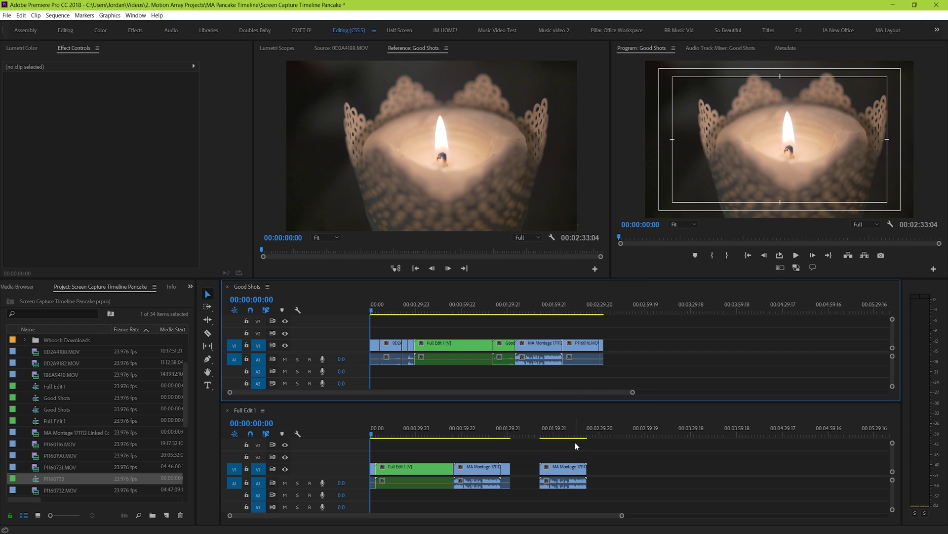
Delete the MA Montage copy from Full Edit 1 and copy MA Montage in again after a gap
{"action": "left_click", "coordinate": [575, 464]}
{"action": "key", "text": "Delete"}
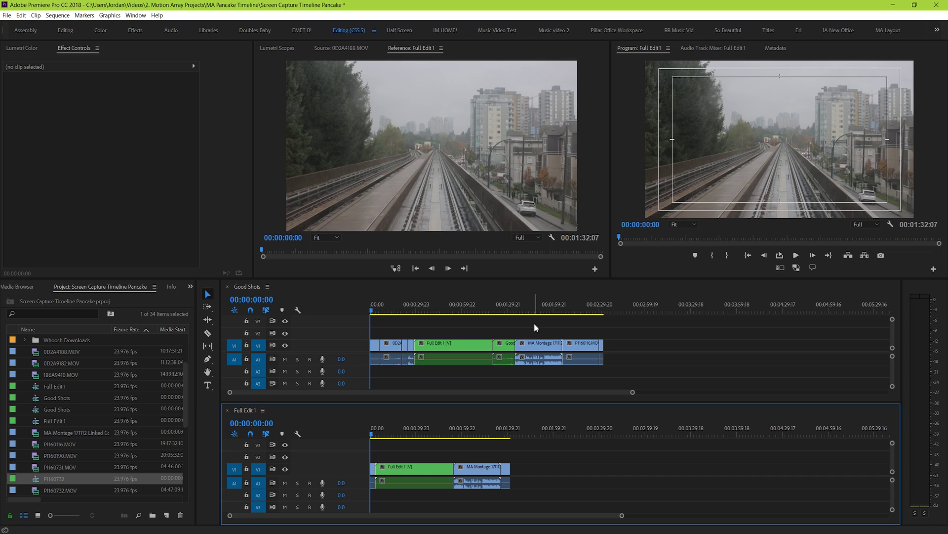
{"action": "left_click_drag", "start_coordinate": [539, 346], "coordinate": [623, 508]}
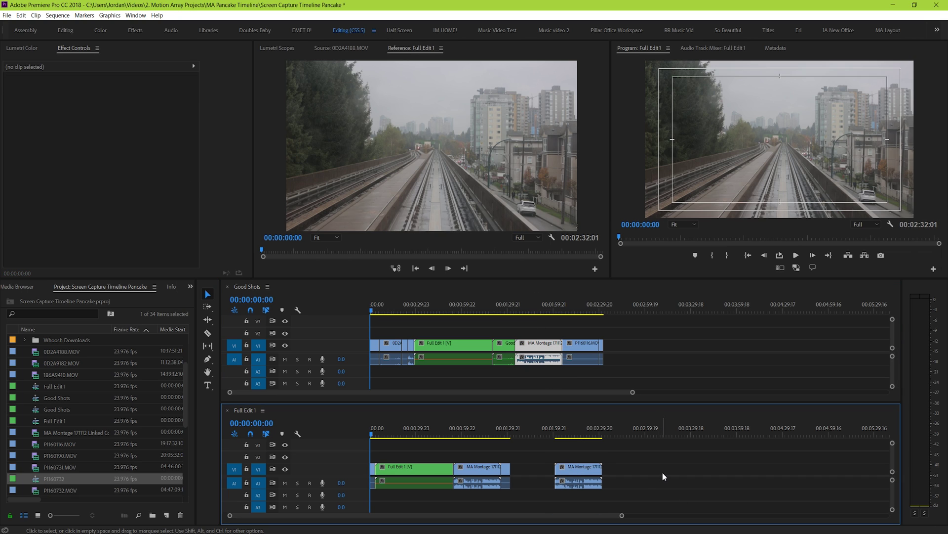